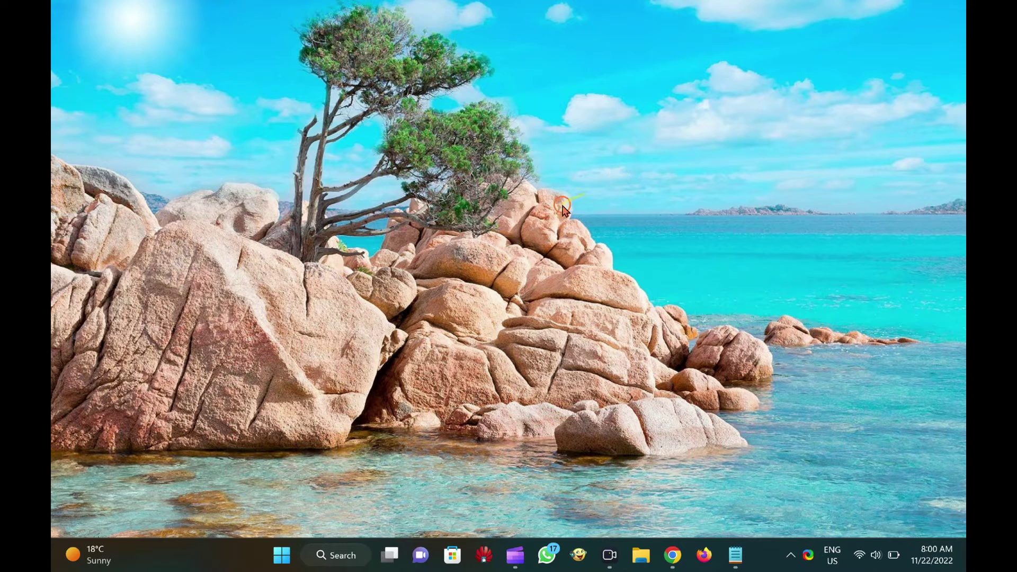
# Step: Open the Start menu to view its current color and close it again
pyautogui.click(281, 555)
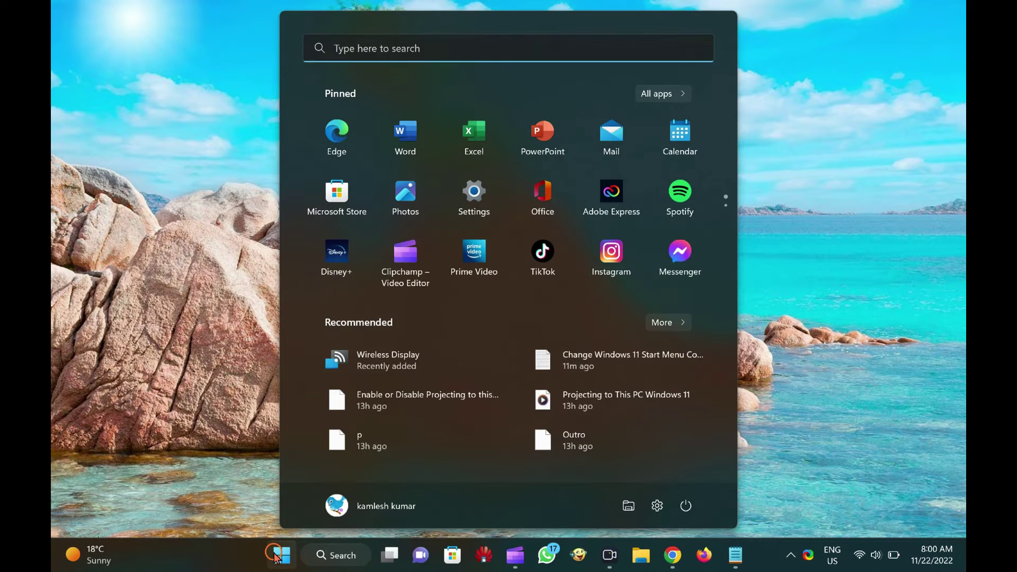
pyautogui.click(276, 555)
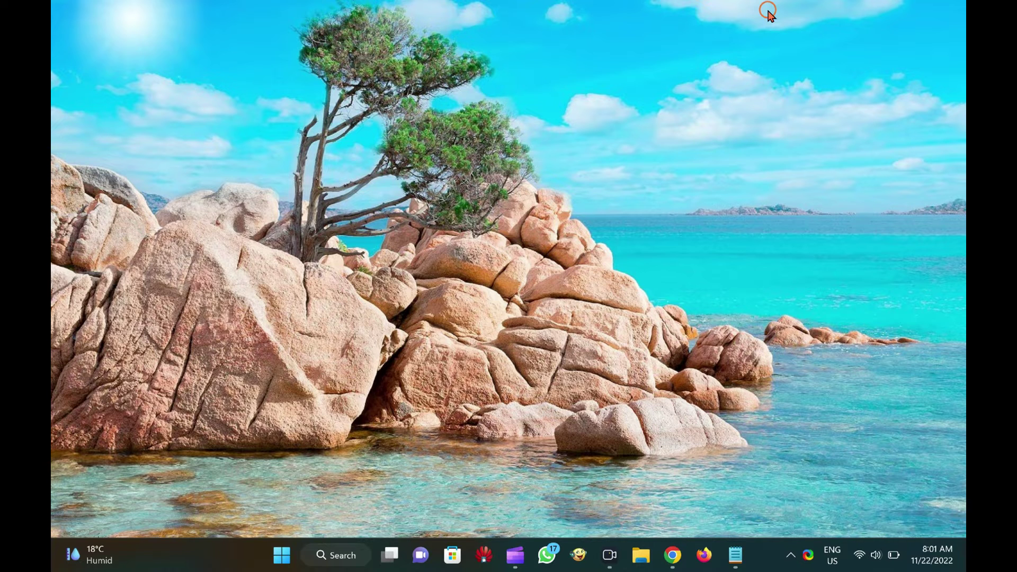
# Step: Open the Colors page of the Personalization settings in Windows Settings
pyautogui.press('super+i')
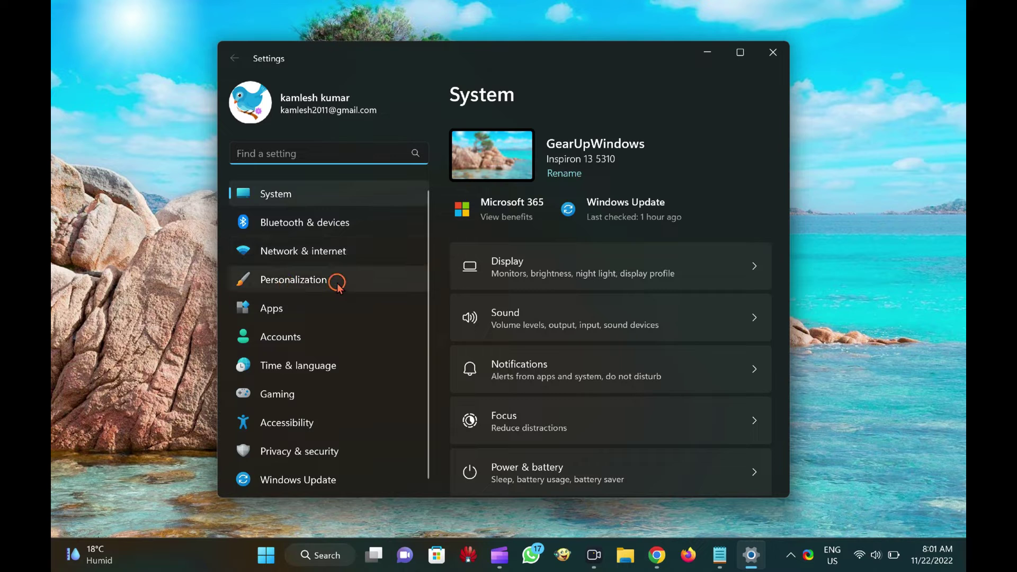
pyautogui.click(337, 282)
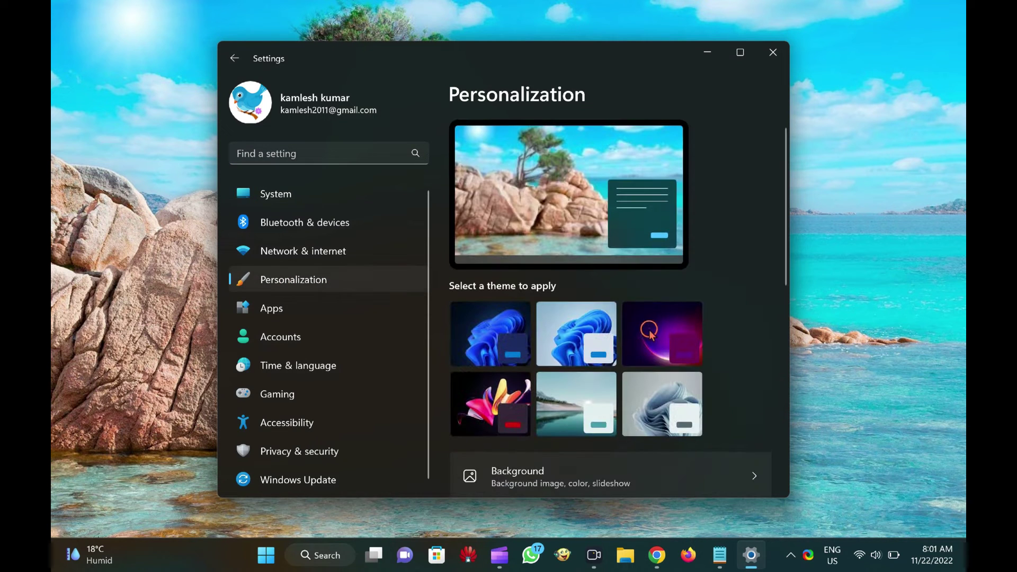
pyautogui.scroll(-4, 647, 329)
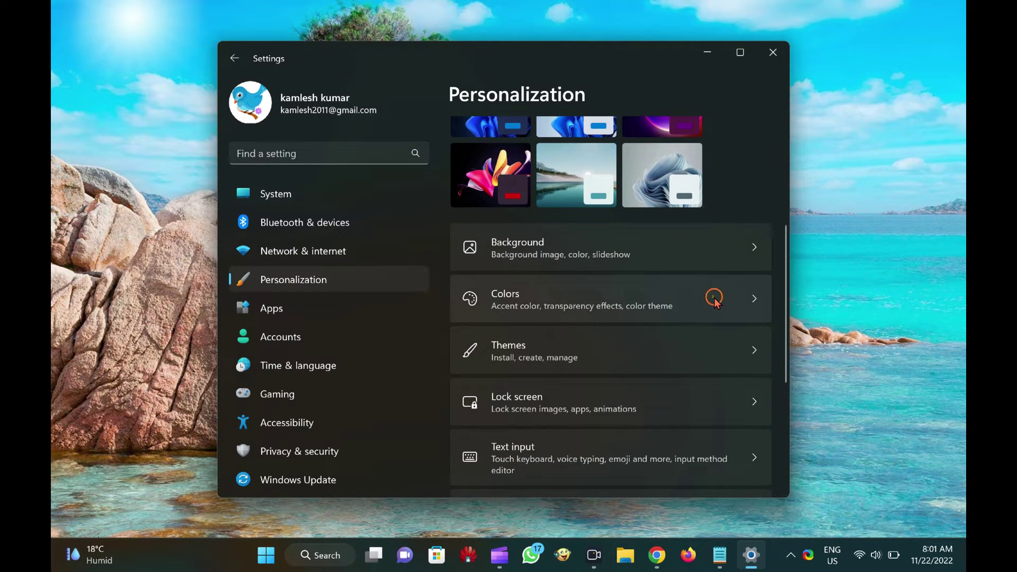
pyautogui.click(668, 303)
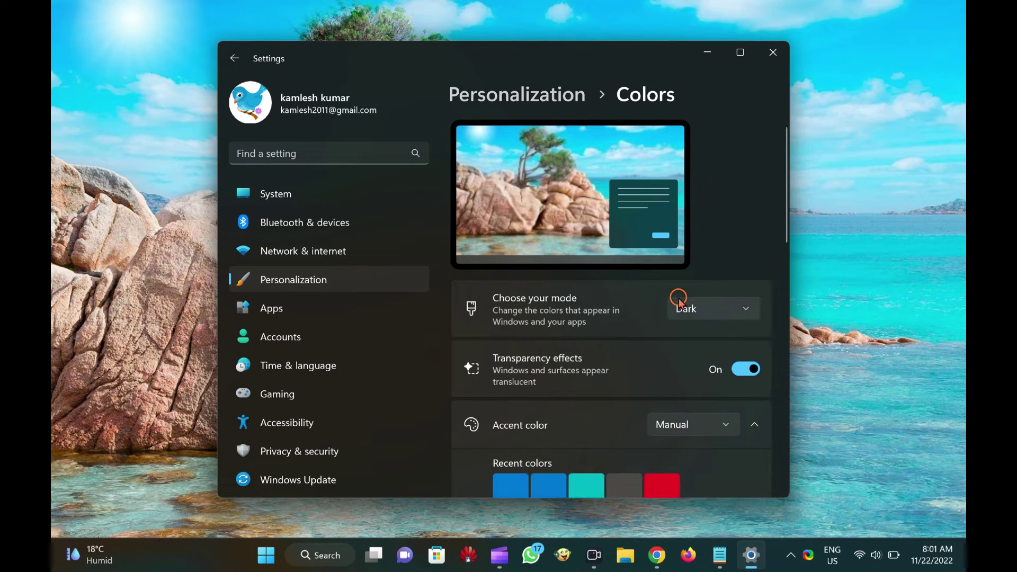
# Step: Turn on "Show accent color on Start and taskbar" and check the color in the Start menu
pyautogui.scroll(-6, 591, 354)
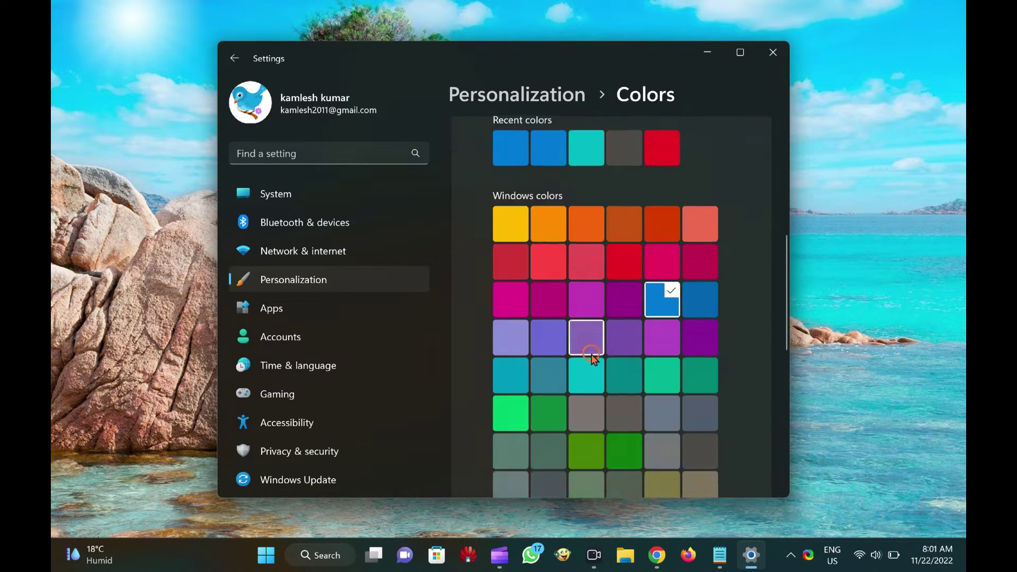
pyautogui.scroll(-4, 591, 354)
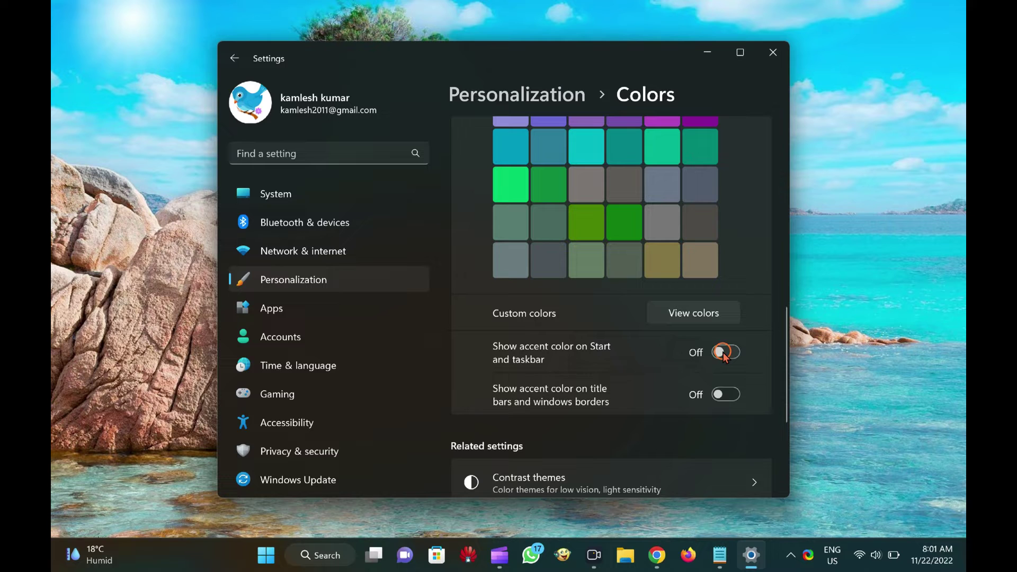
pyautogui.click(723, 353)
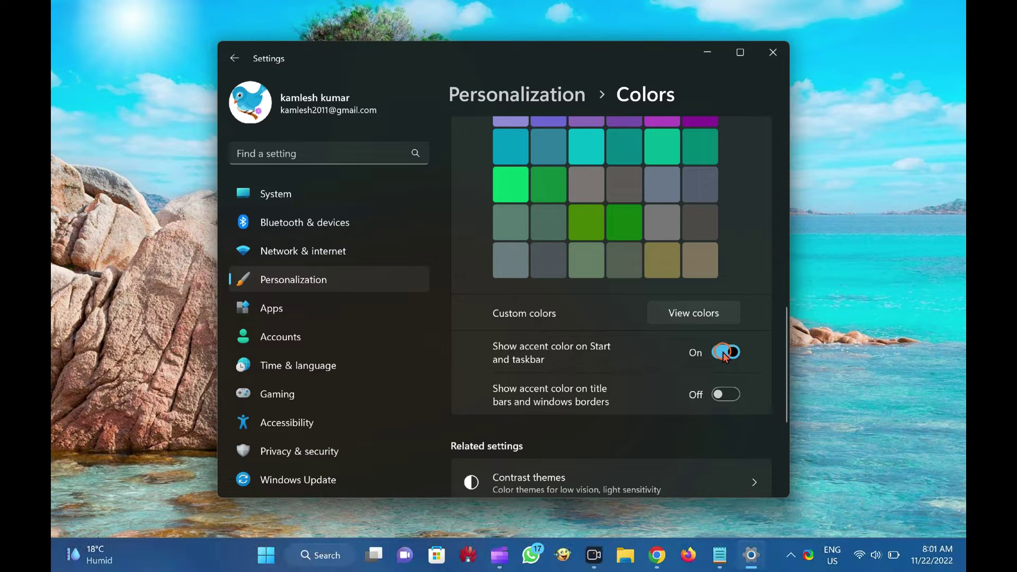
pyautogui.click(261, 560)
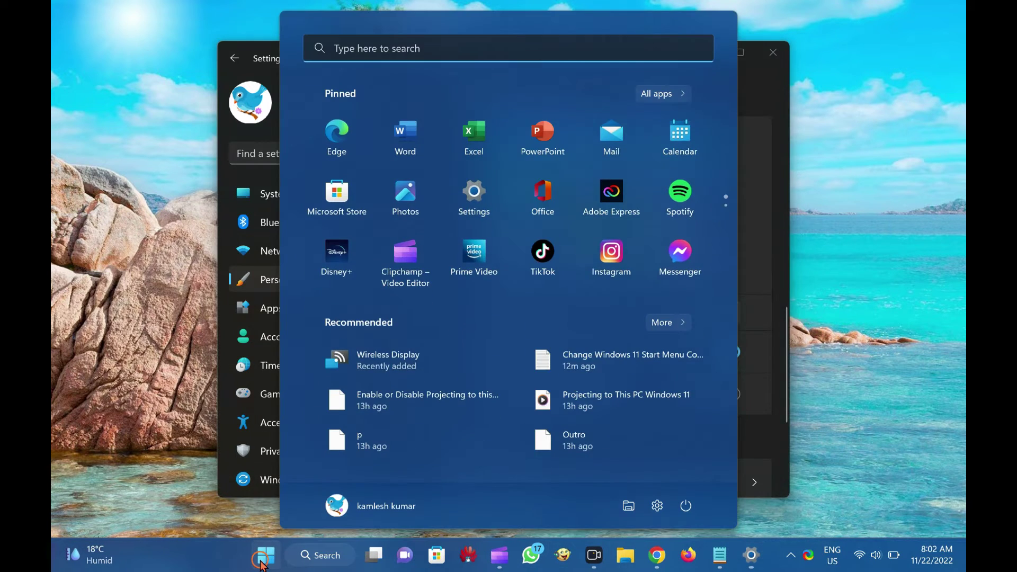
pyautogui.click(261, 560)
# Step: Keep the accent color mode on Manual, choose bright red from the Windows colors, and check the Start menu
pyautogui.scroll(4, 604, 306)
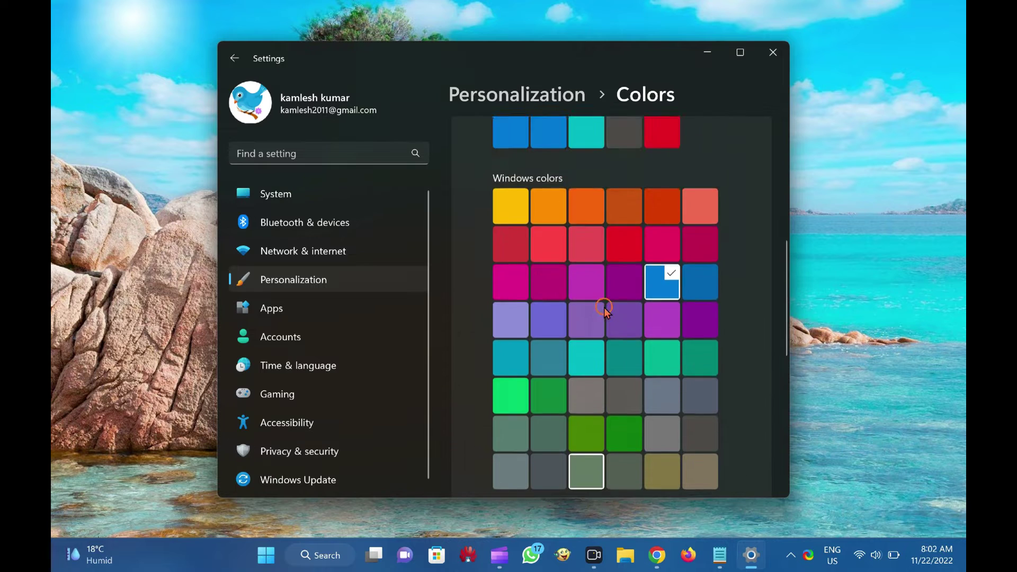
pyautogui.scroll(3, 604, 306)
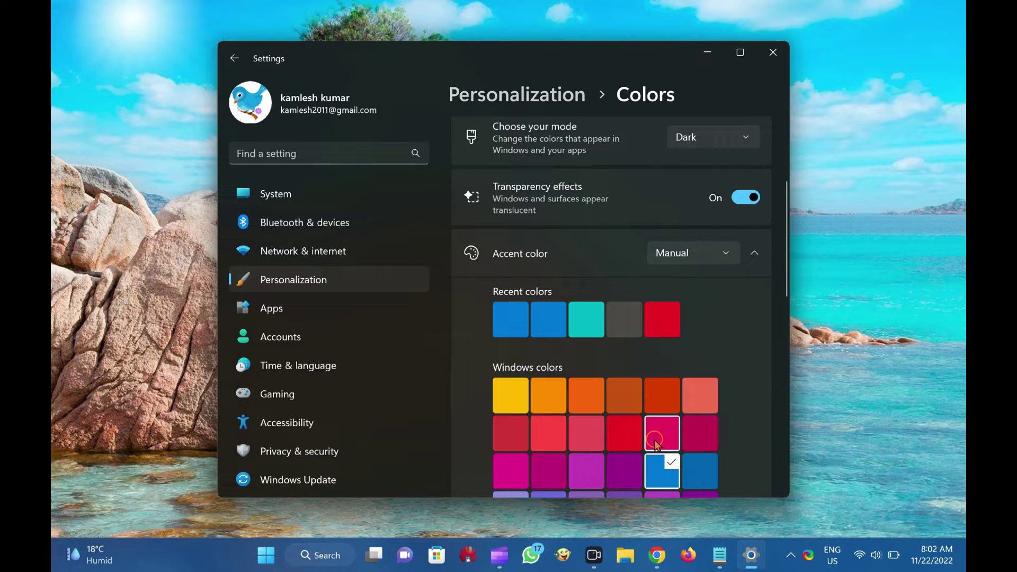
pyautogui.click(694, 253)
pyautogui.click(693, 253)
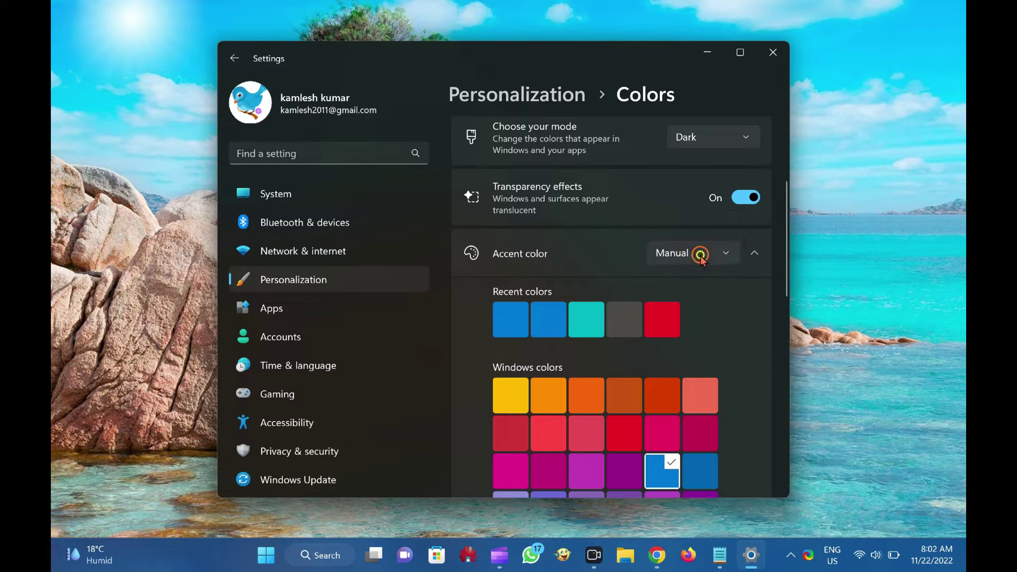
pyautogui.scroll(-2, 553, 402)
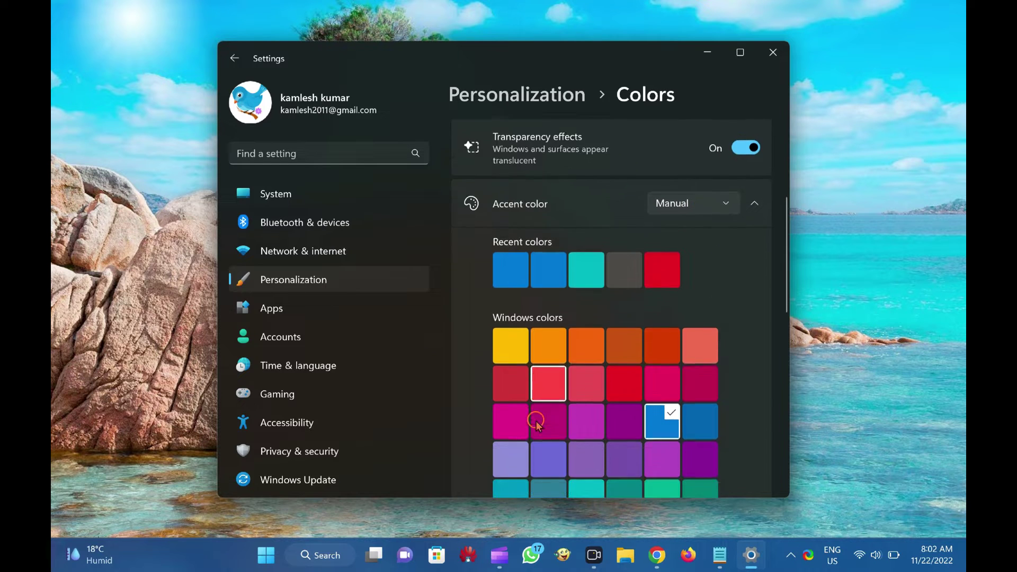
pyautogui.click(624, 374)
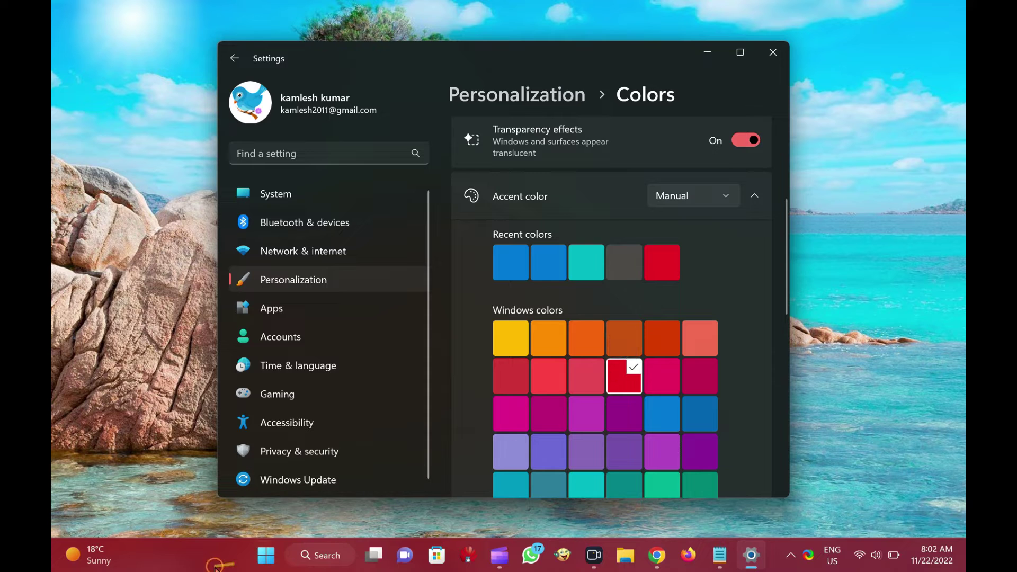
pyautogui.click(266, 559)
pyautogui.click(269, 563)
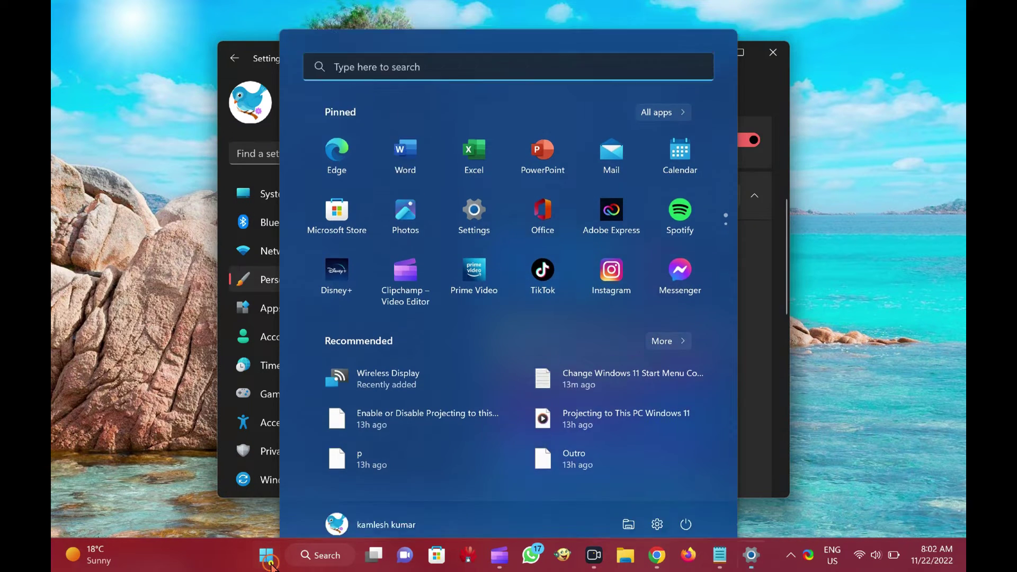
# Step: Set a custom accent color by choosing a light tan shade in the color picker and applying it
pyautogui.scroll(-5, 537, 318)
pyautogui.scroll(-2, 541, 328)
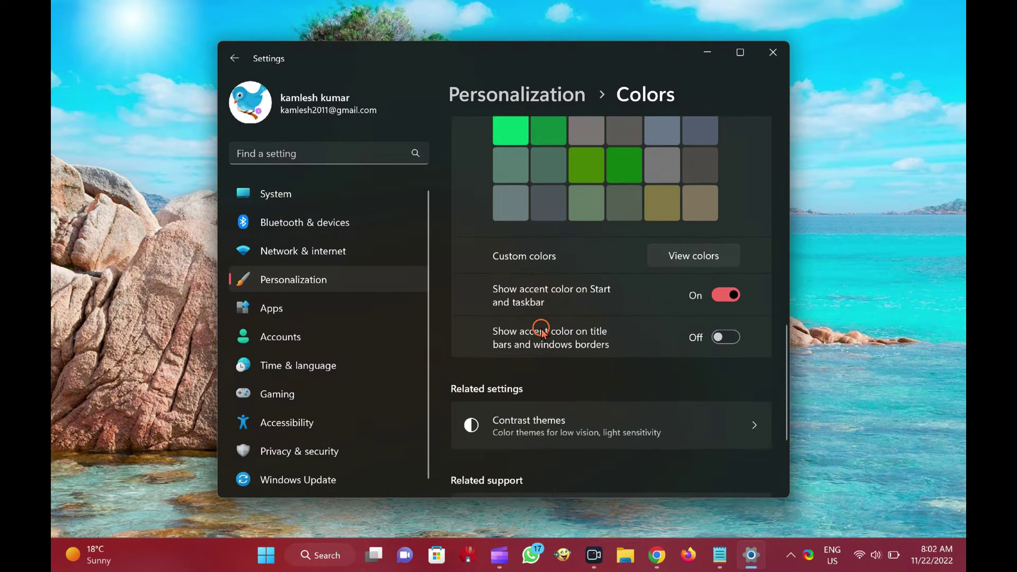
pyautogui.click(676, 256)
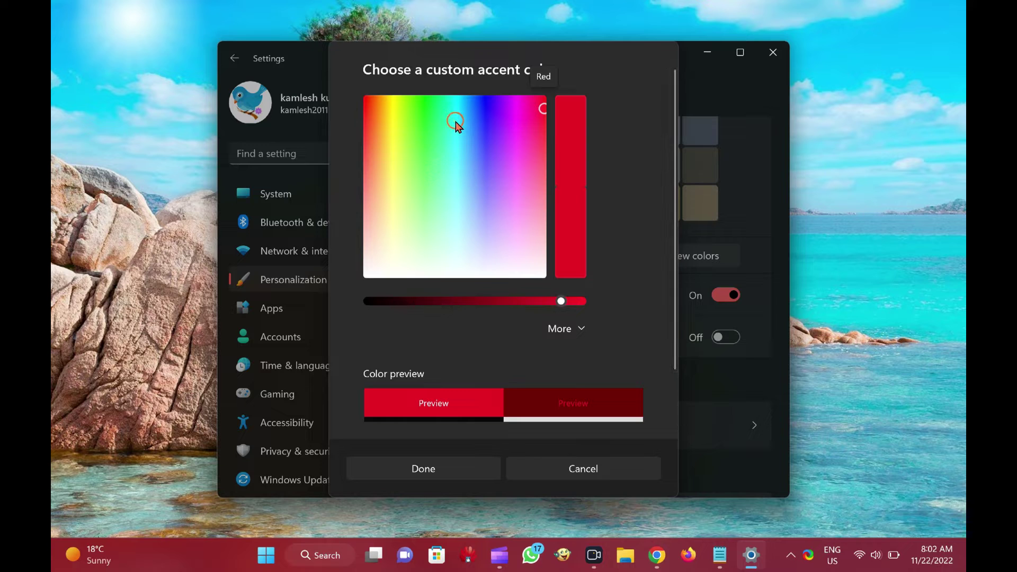
pyautogui.moveTo(455, 124); pyautogui.dragTo(381, 220)
pyautogui.click(420, 470)
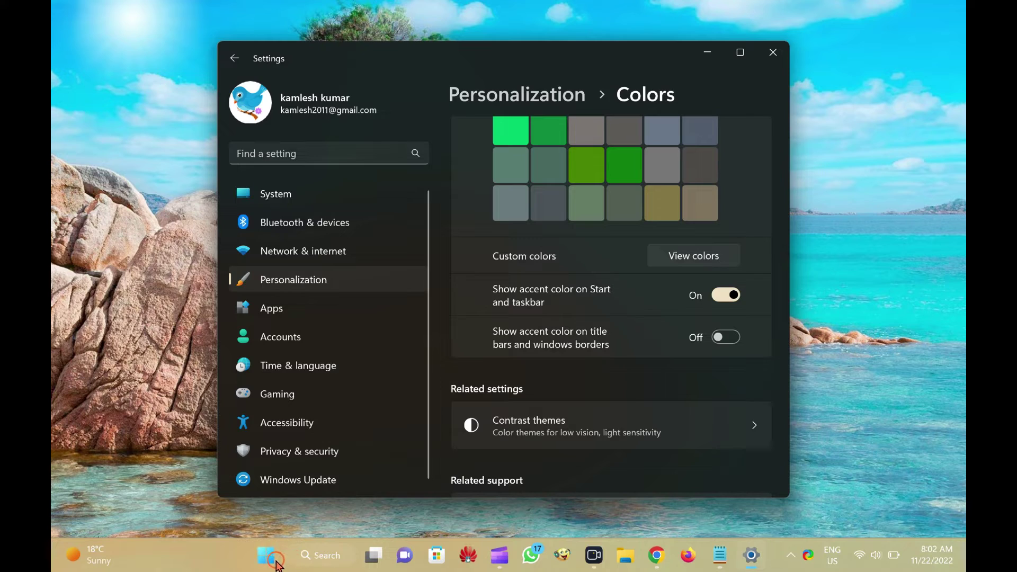
# Step: Close Settings and view the Start menu's color from the desktop
pyautogui.click(773, 52)
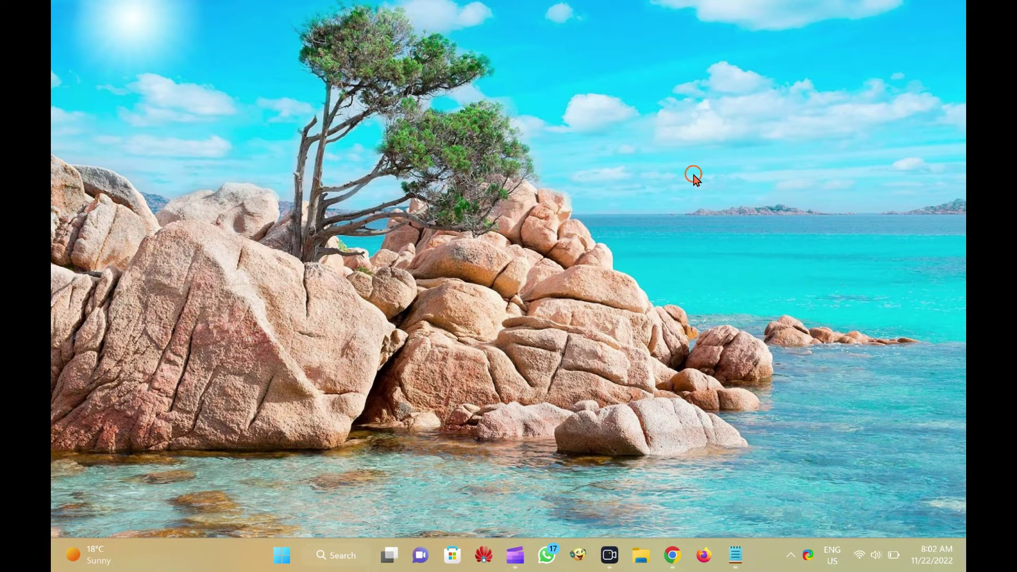
pyautogui.click(280, 557)
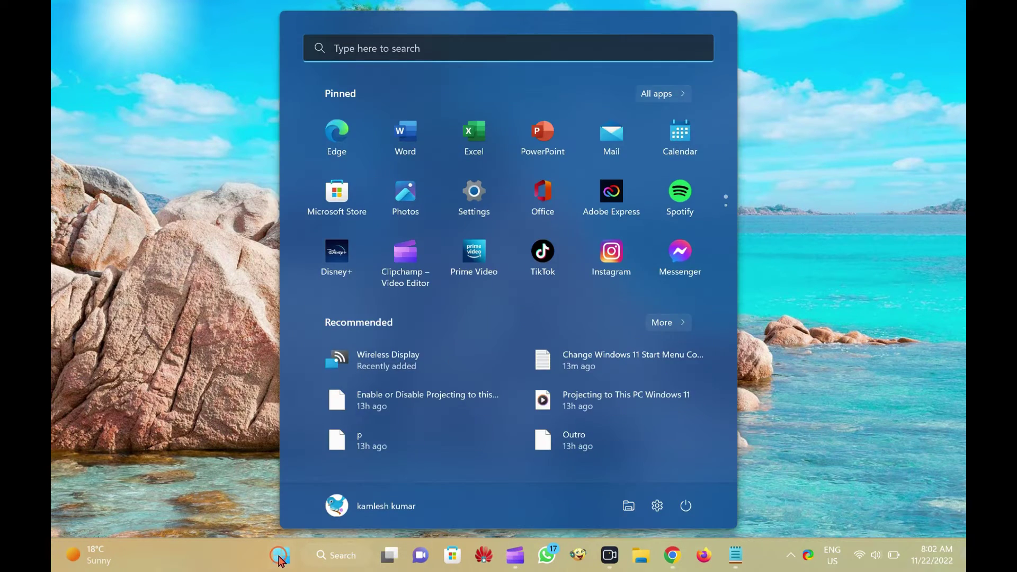
pyautogui.click(281, 557)
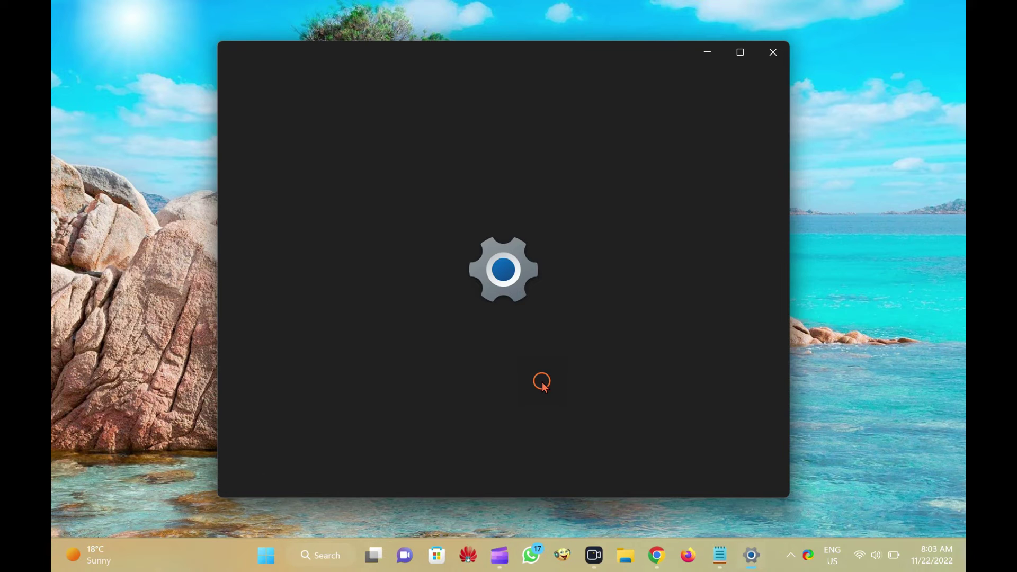
# Step: Reopen Windows Settings at the Colors page under Personalization
pyautogui.click(354, 279)
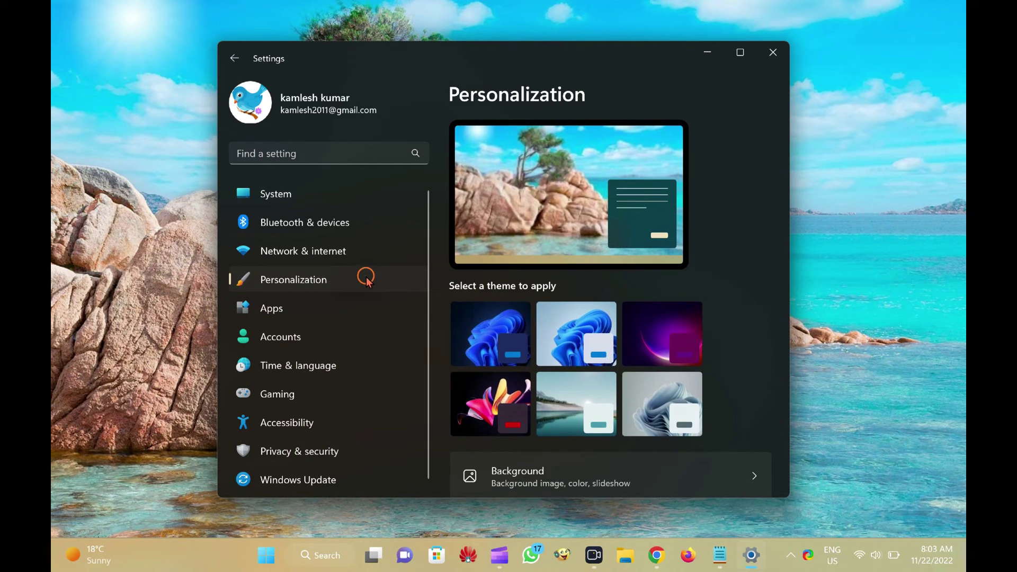
pyautogui.scroll(-5, 629, 318)
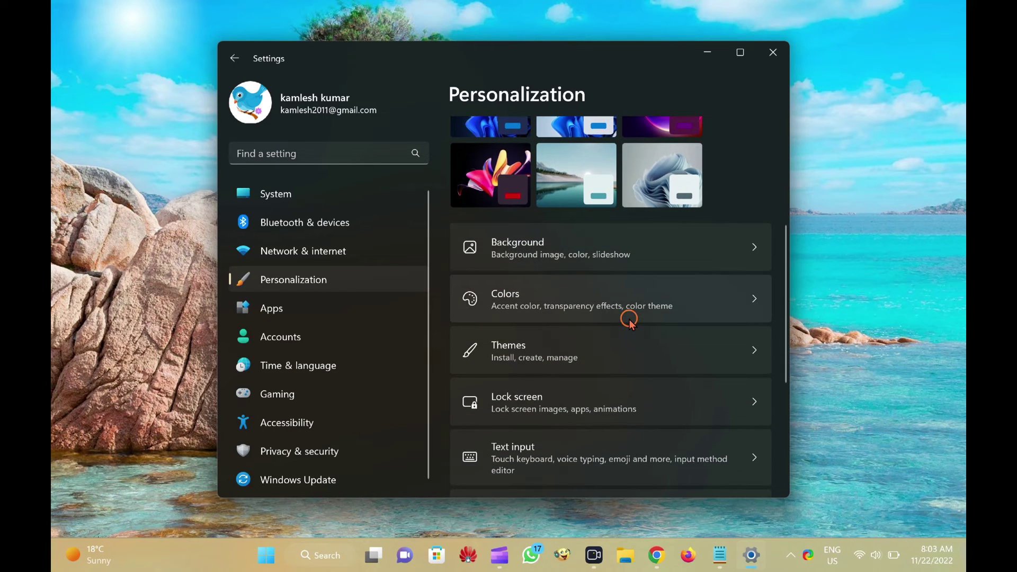
pyautogui.click(688, 303)
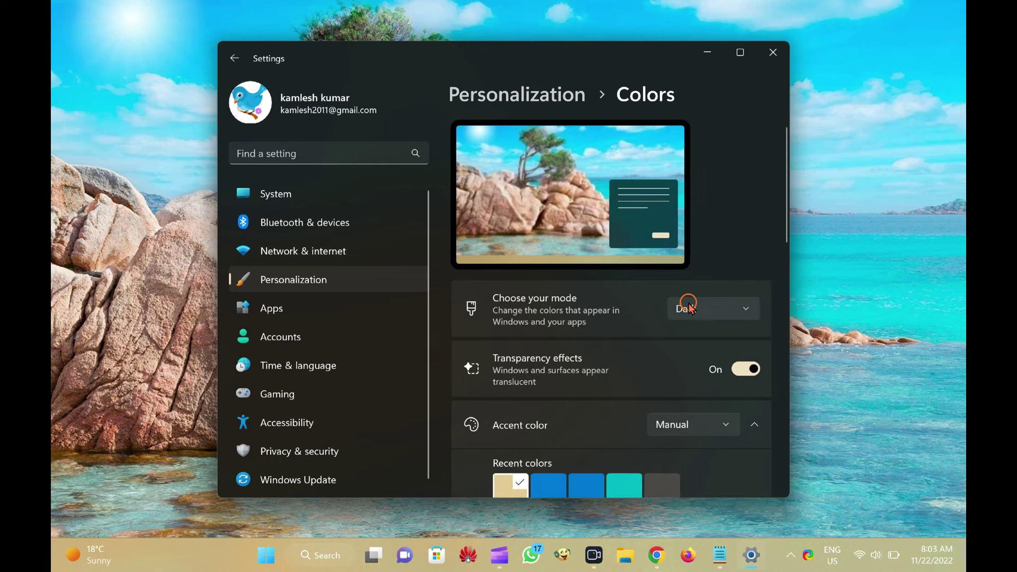
# Step: Switch "Show accent color on Start and taskbar" off and back on
pyautogui.scroll(-10, 629, 345)
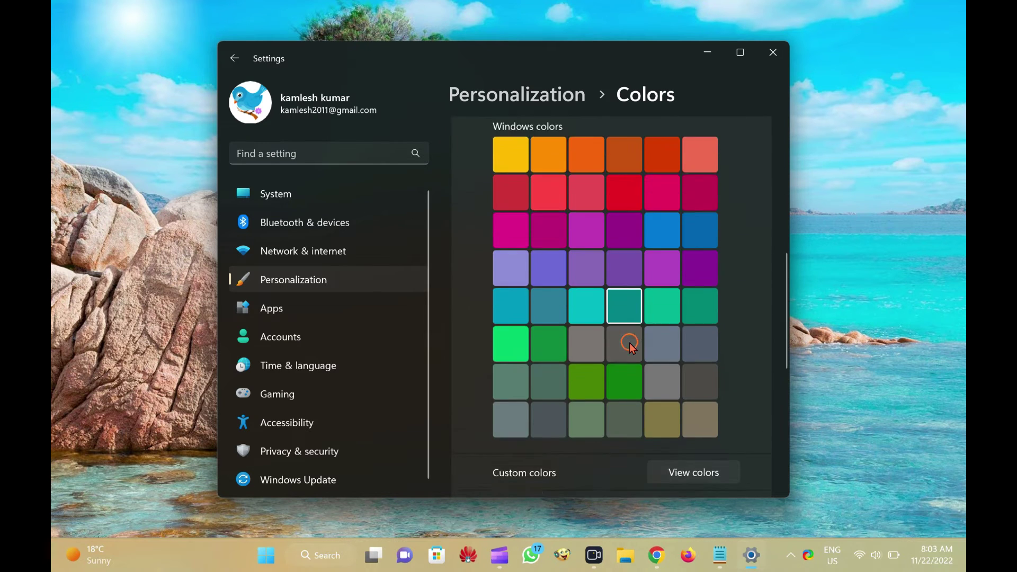
pyautogui.scroll(-2, 629, 343)
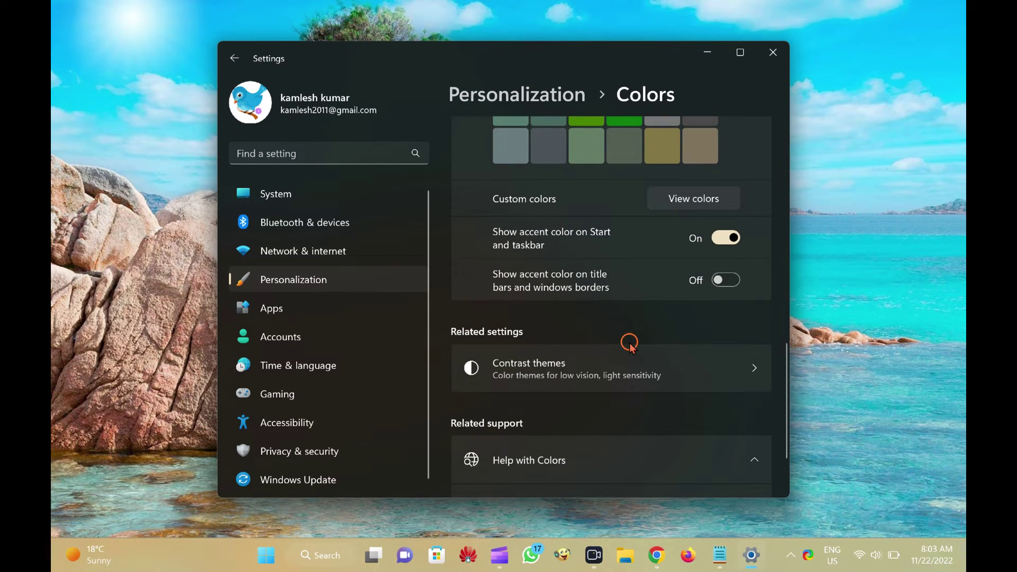
pyautogui.scroll(1, 629, 343)
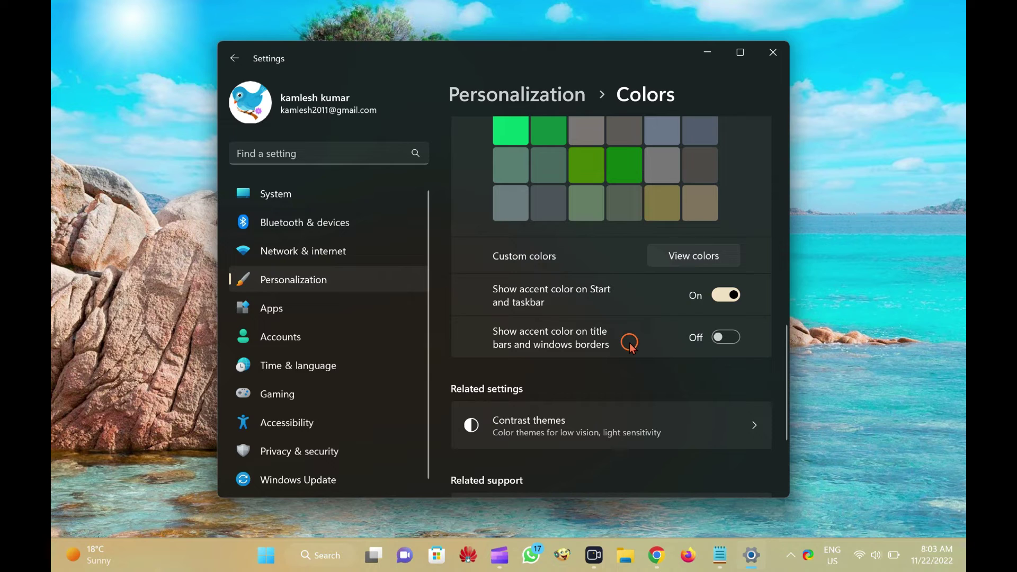
pyautogui.click(719, 296)
pyautogui.click(721, 300)
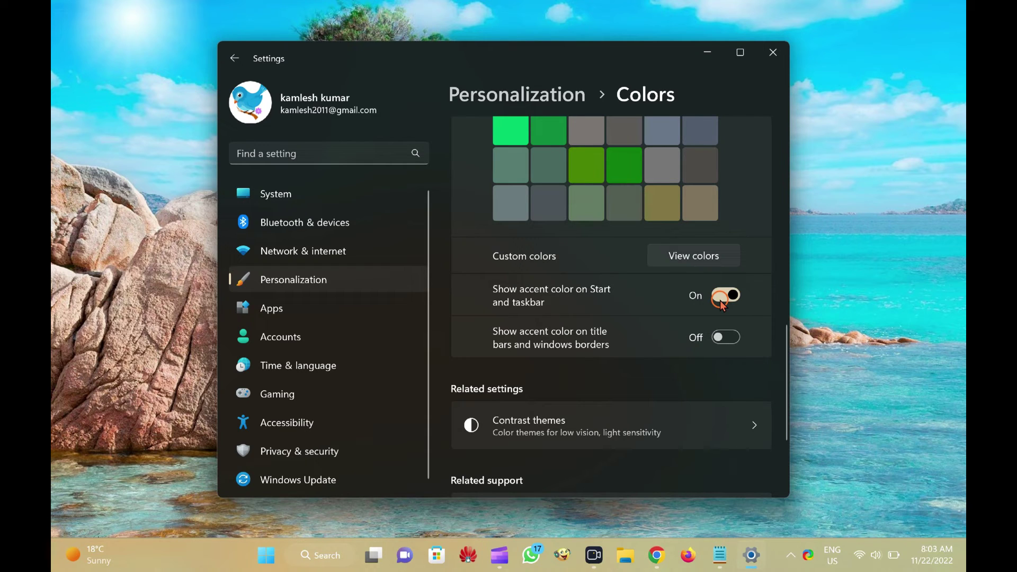
# Step: Change the accent color mode from Manual to Automatic
pyautogui.scroll(2, 564, 345)
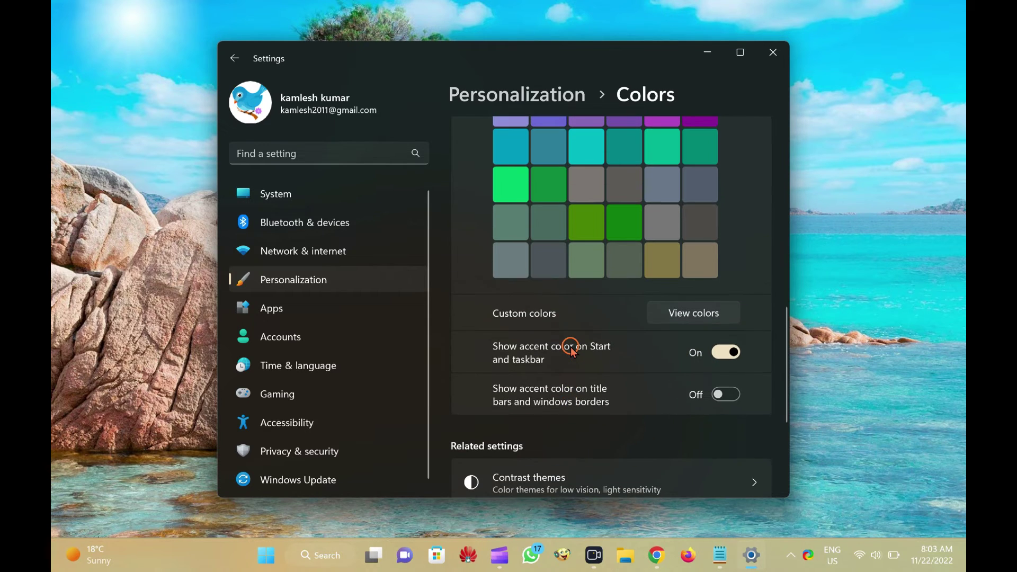
pyautogui.scroll(5, 571, 350)
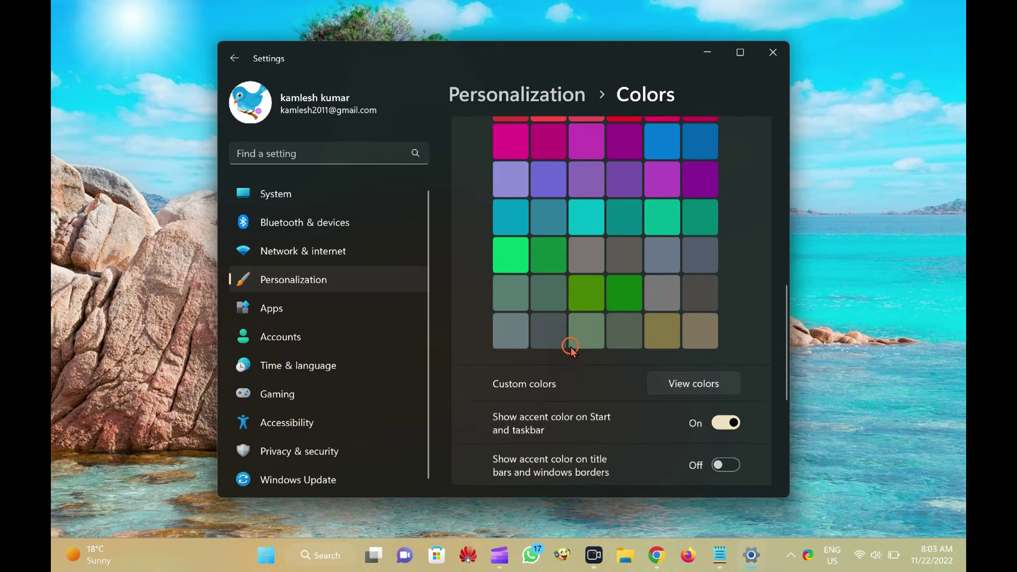
pyautogui.scroll(4, 571, 349)
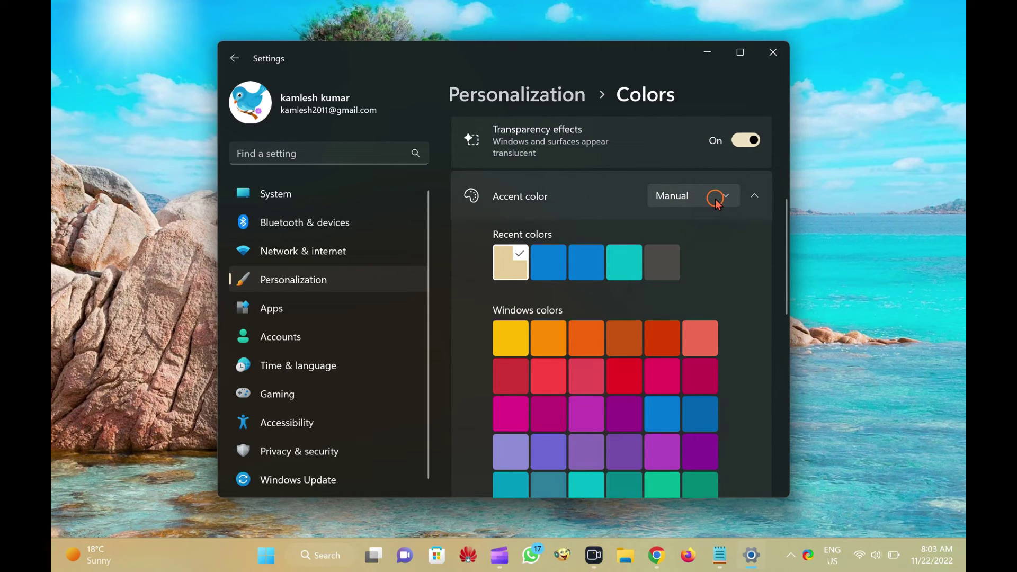
pyautogui.scroll(2, 709, 238)
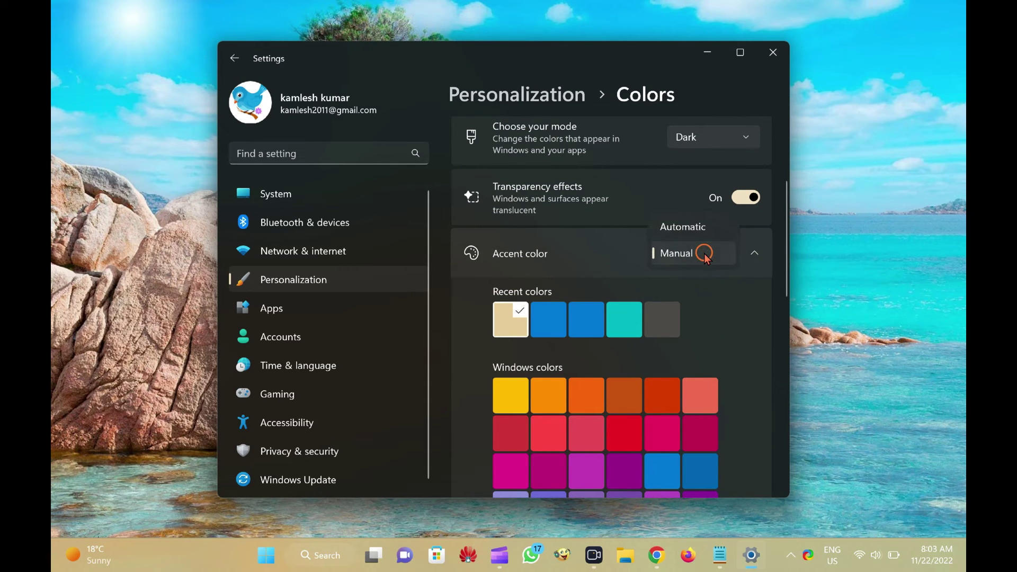
pyautogui.click(703, 228)
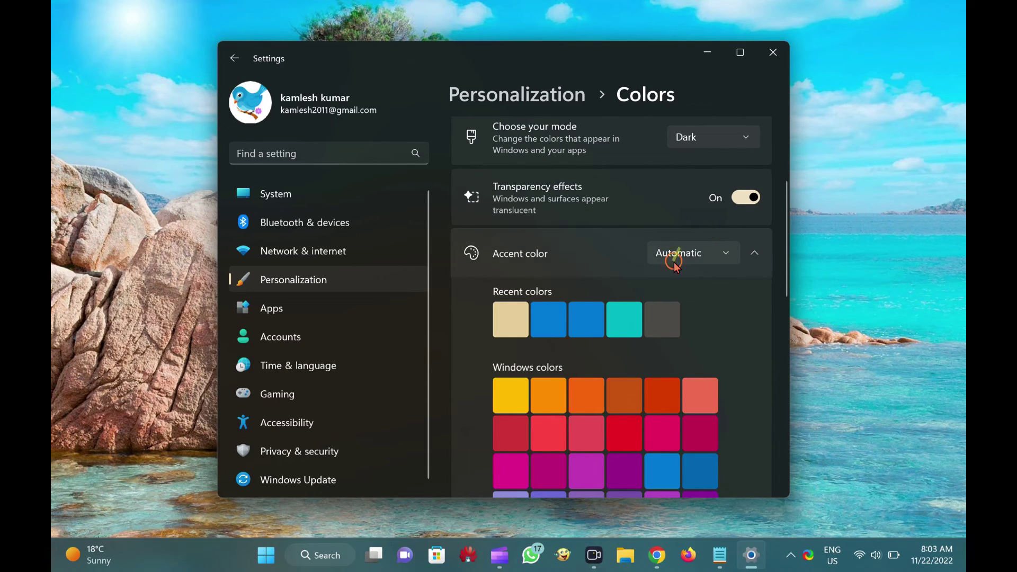
# Step: Check the Start menu's color under the automatic accent and close the Settings window
pyautogui.scroll(-5, 587, 408)
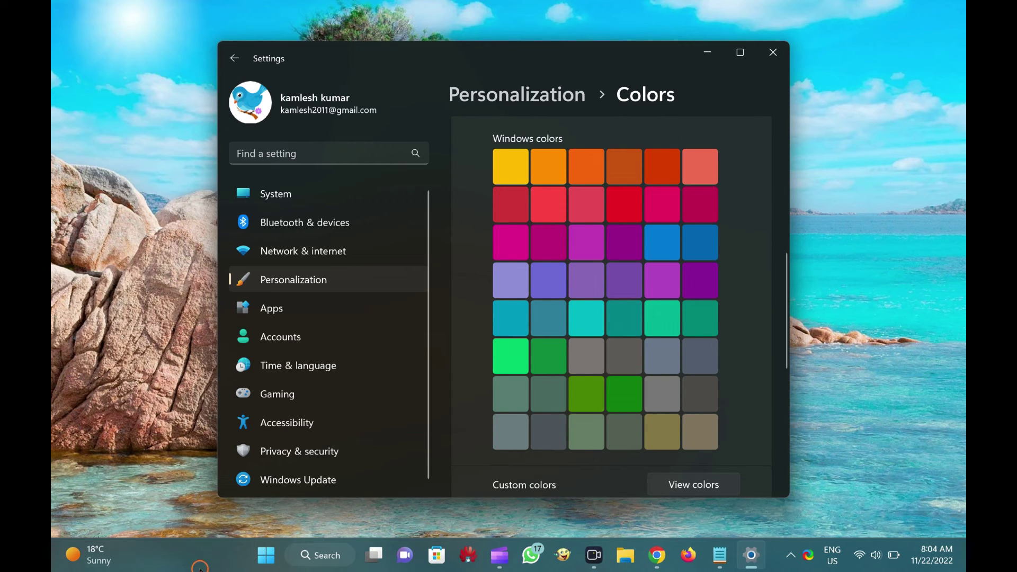
pyautogui.click(265, 556)
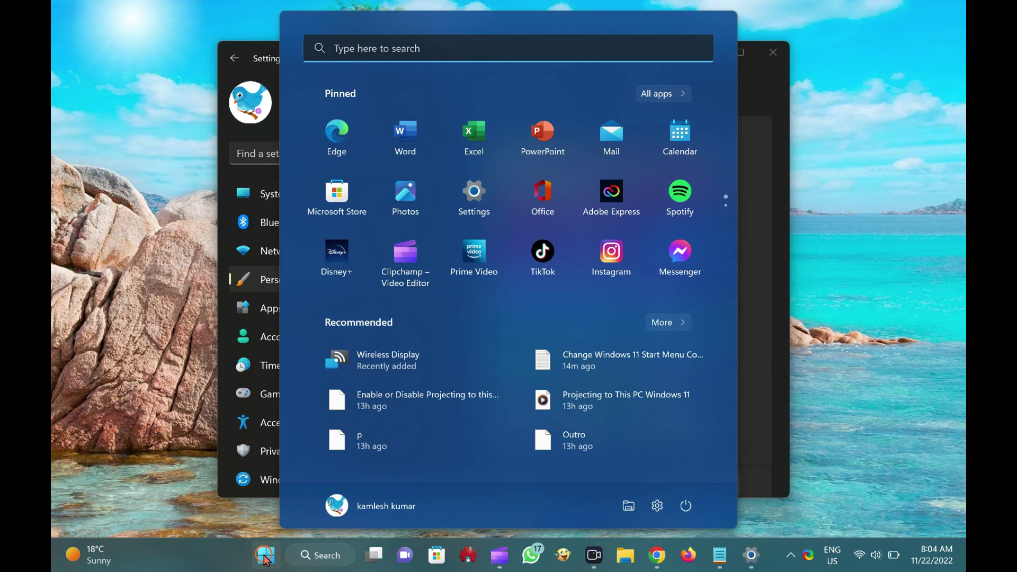
pyautogui.click(260, 556)
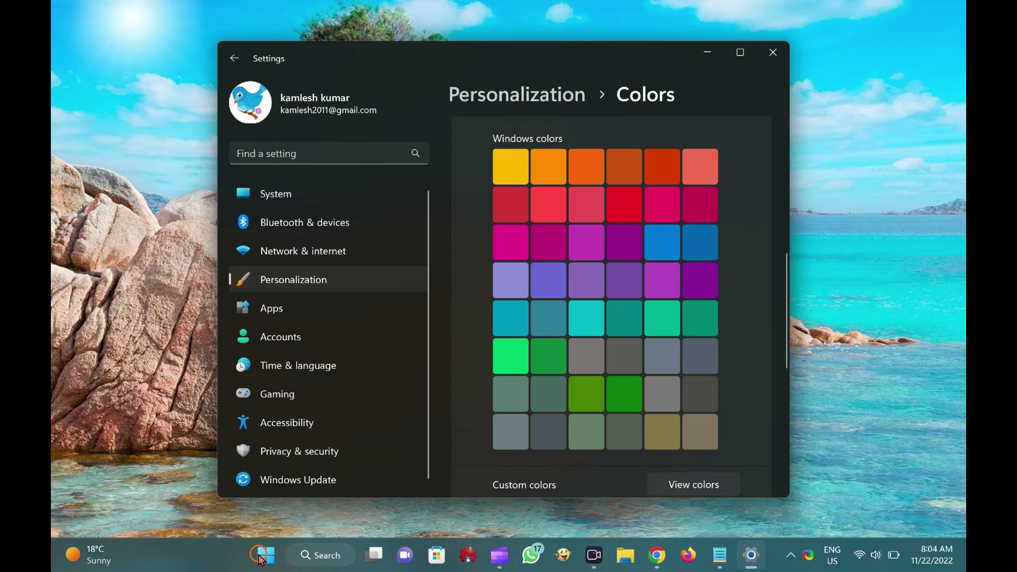
pyautogui.click(773, 54)
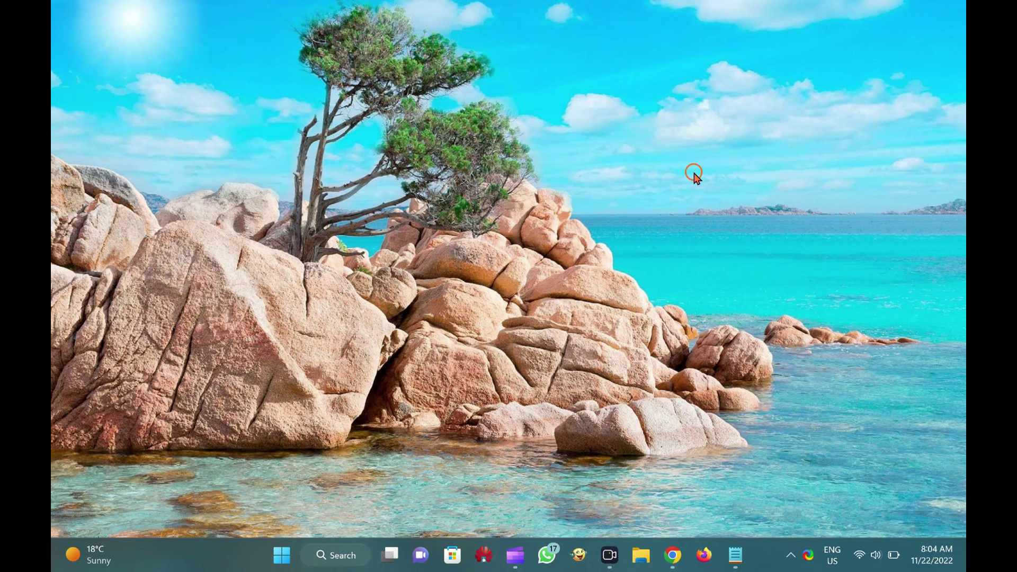